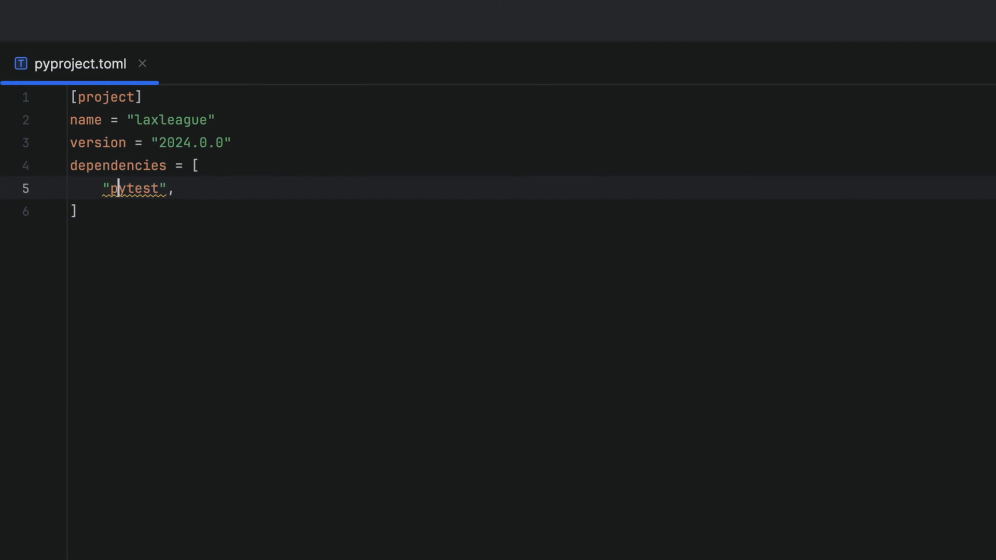
Install the pytest package via the quick-fix on the pyproject.toml dependency
key(alt+Return)
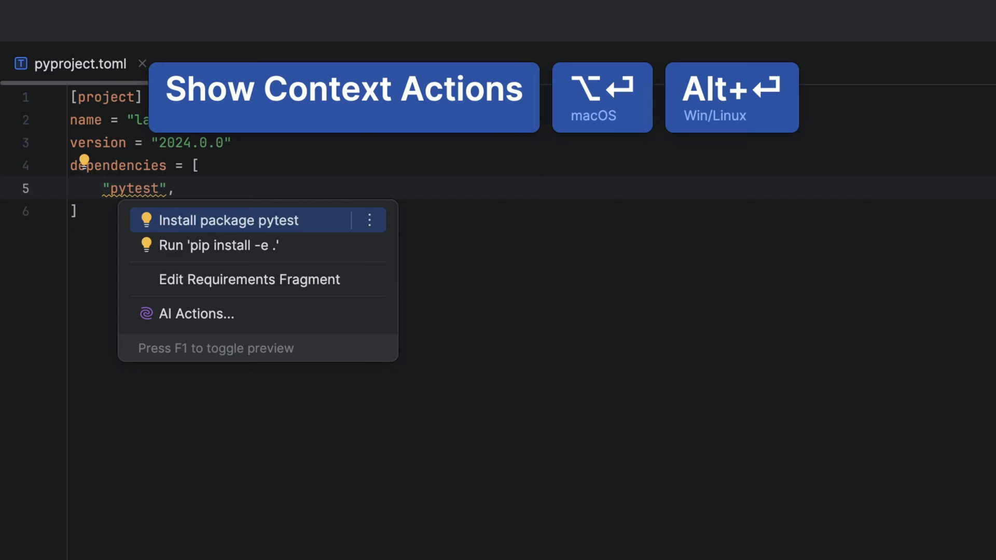
key(Return)
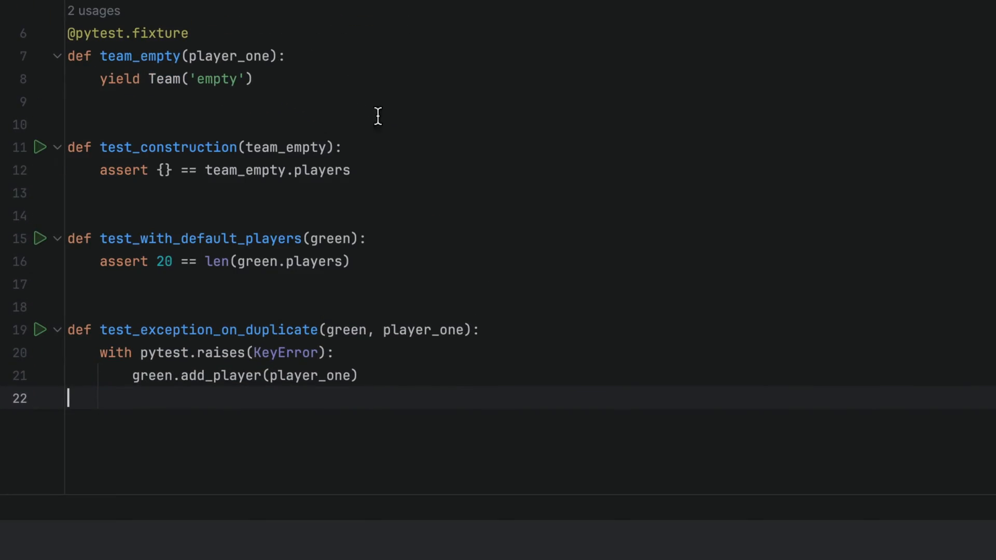
Run all tests in test_team.py after marking test_with_default_players skipped for 'Not implemented'
right_click(420, 105)
click(532, 419)
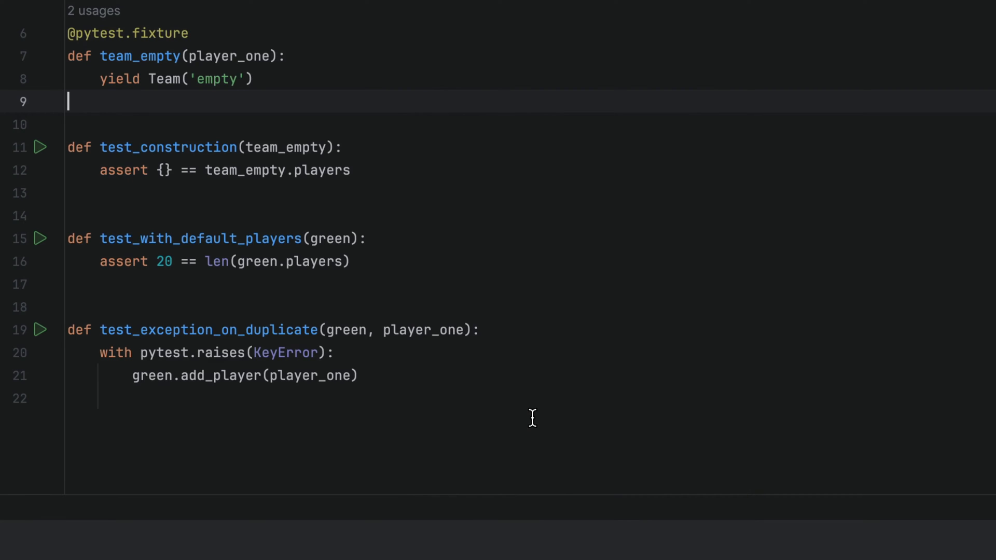
key(shift+F10)
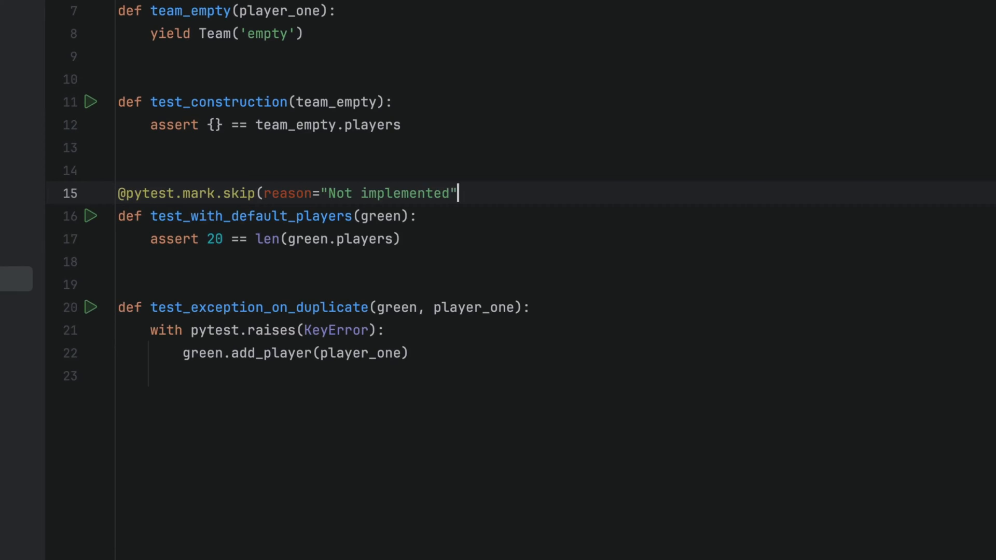
Rerun test_team.py from its run options and view the skipped test's output
right_click(440, 35)
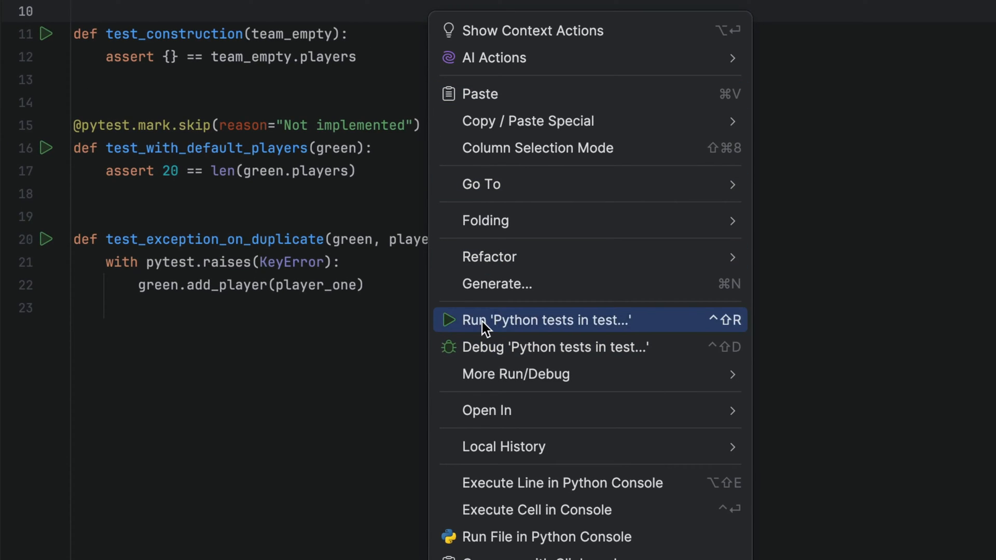
click(481, 321)
click(251, 307)
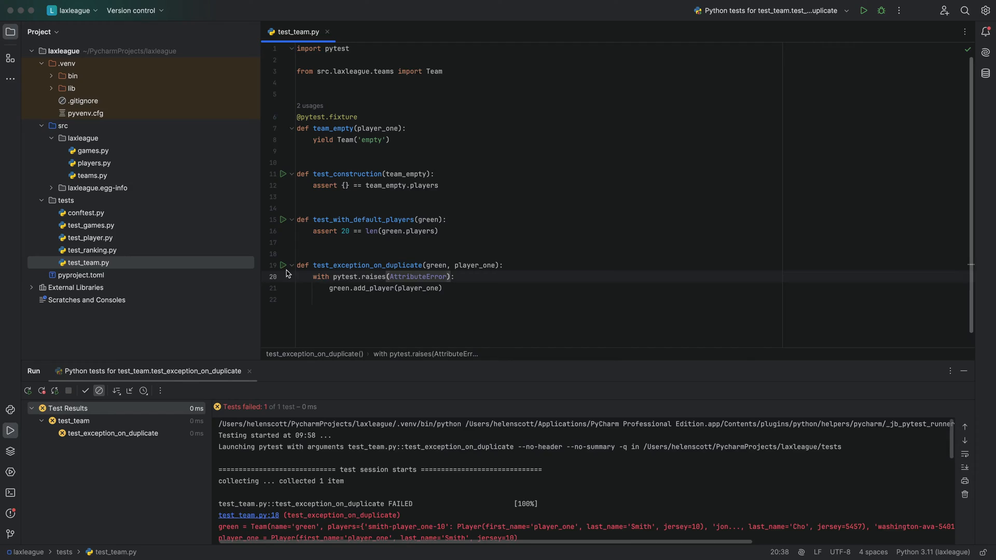
text(Key)
Expect KeyError in test_exception_on_duplicate and rerun so all three test_team.py tests pass
key(Tab)
key(ctrl+r)
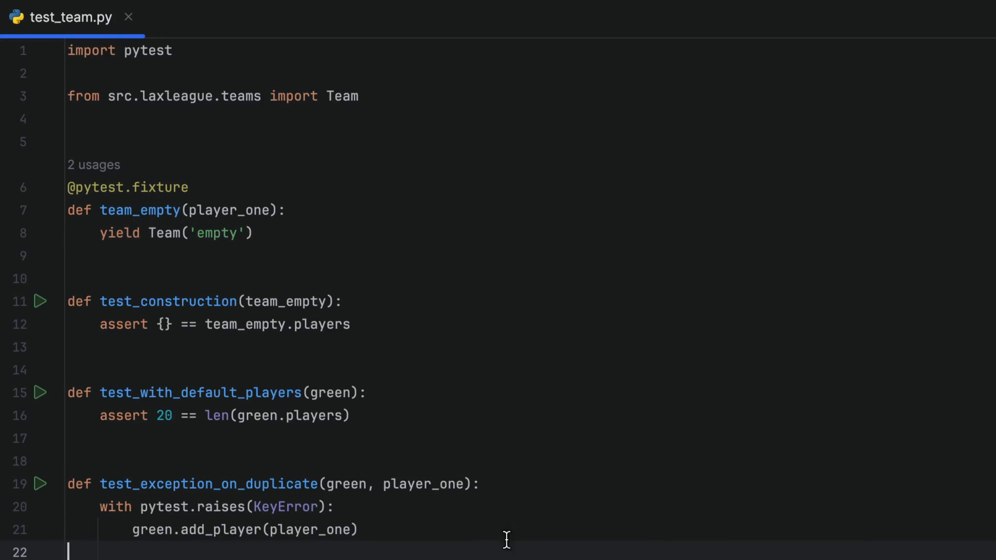
key(shift+F10)
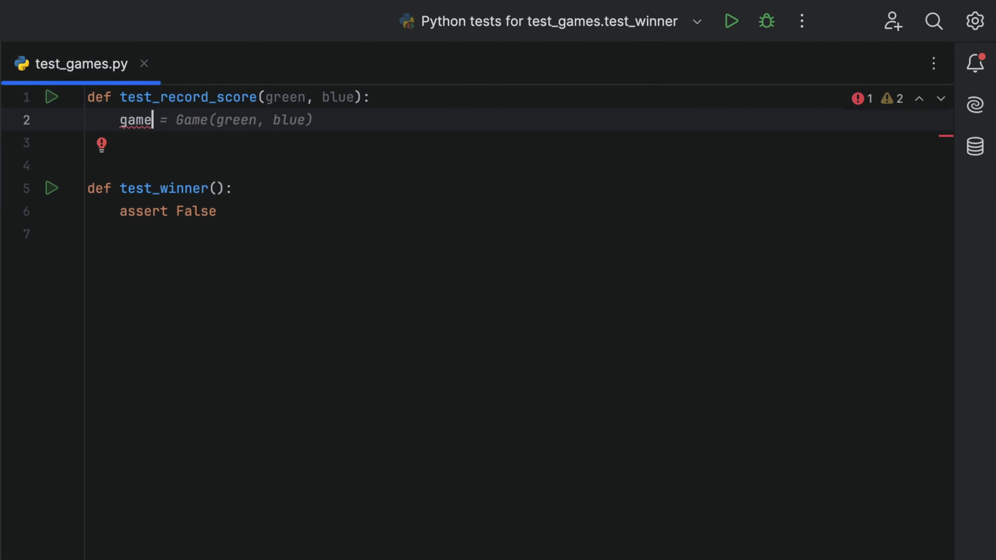
text(= Game(home_team=green, vi)
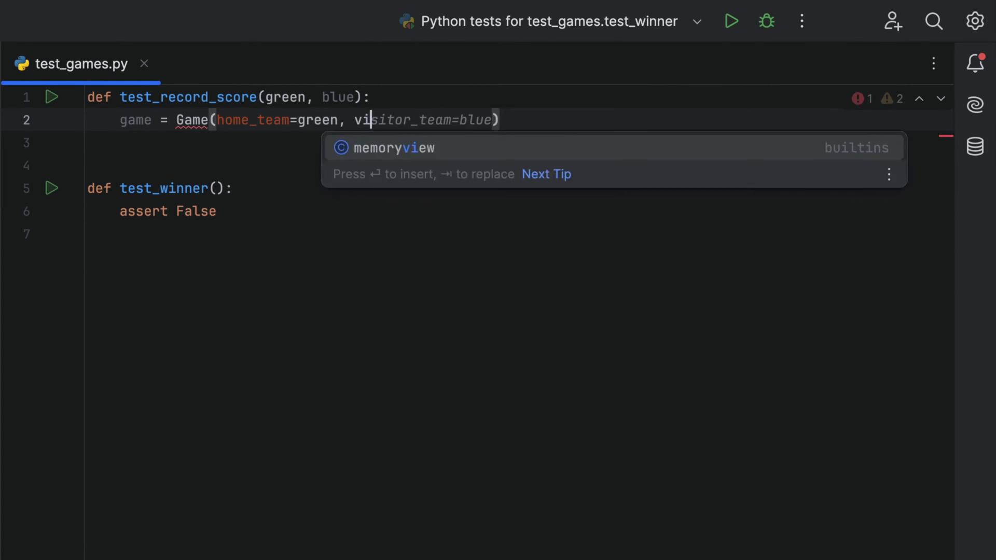
text(sitor_team=blue))
Complete the Game(home_team=green, visitor_team=blue) call in test_record_score
key(Return)
text(game.record_score()
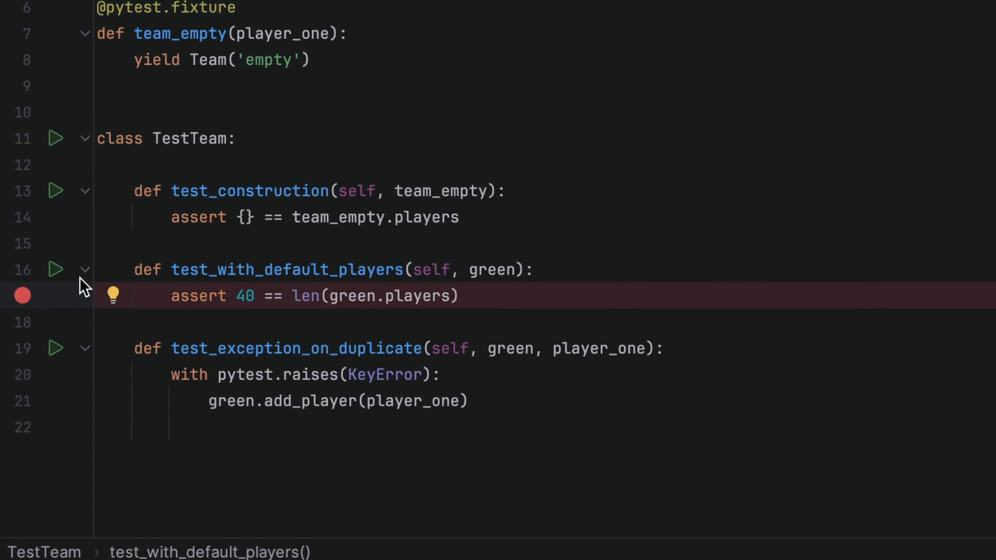
Debug test_with_default_players to its breakpoint and expand the green team's attributes
click(56, 270)
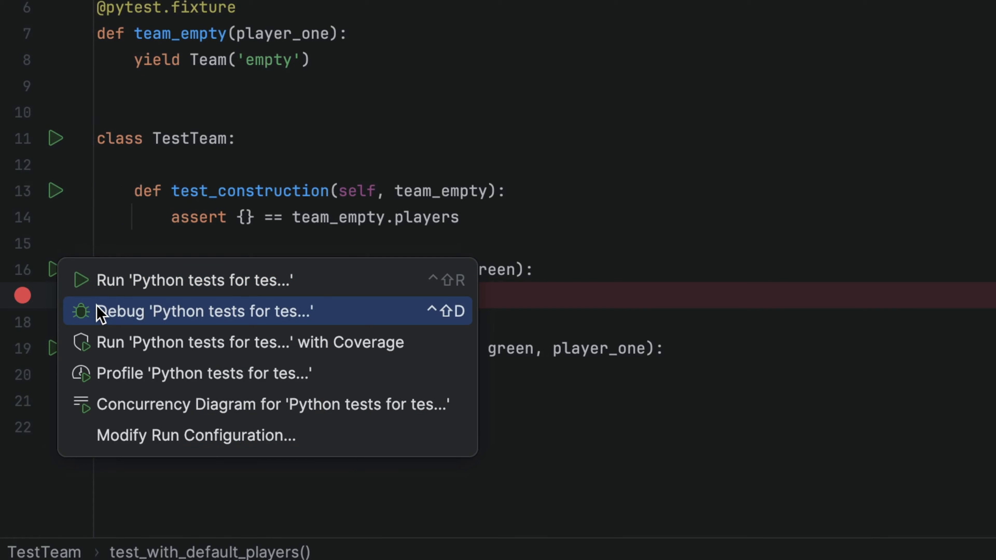
click(95, 304)
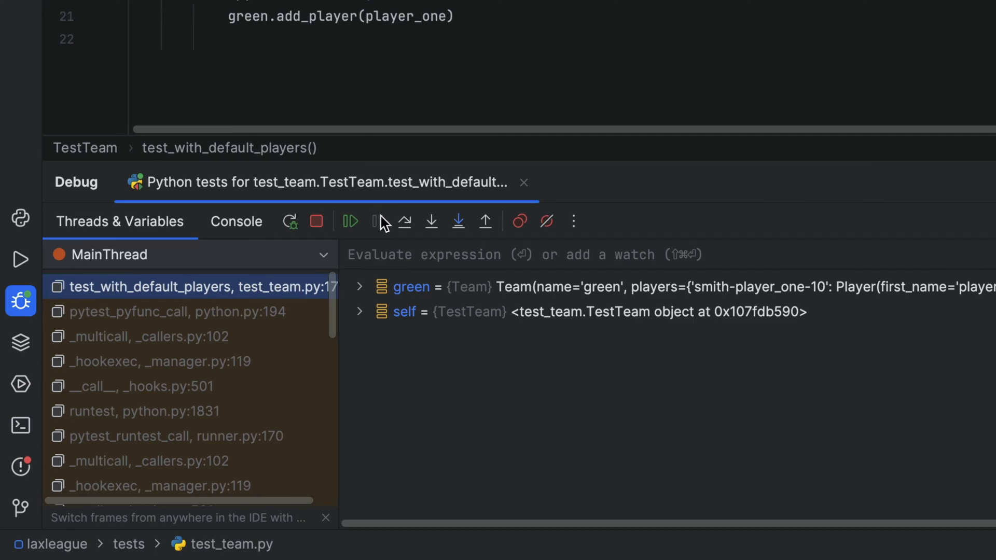
click(359, 286)
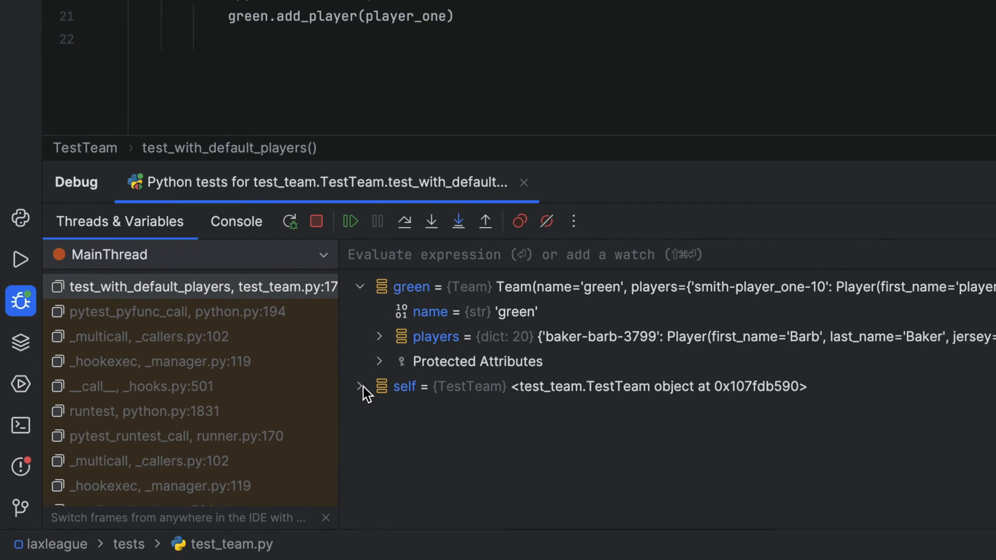